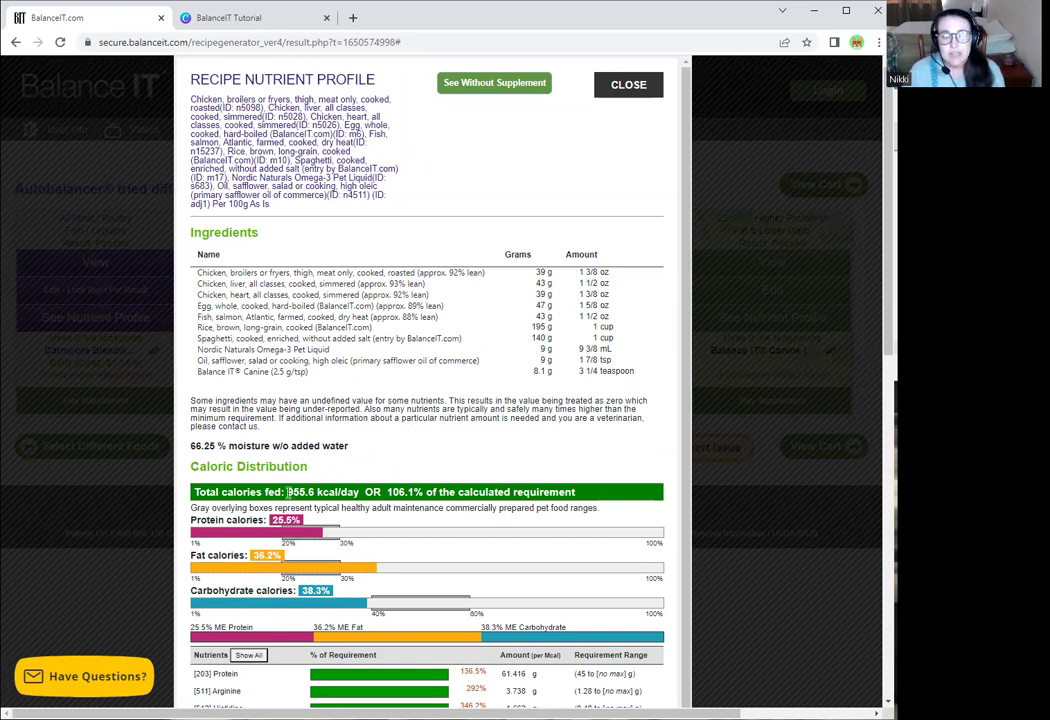
Step: Close the nutrient profile and open the edited Higher Protein recipe for manual editing of its ingredient amounts
left_click_drag(285, 491, 306, 491)
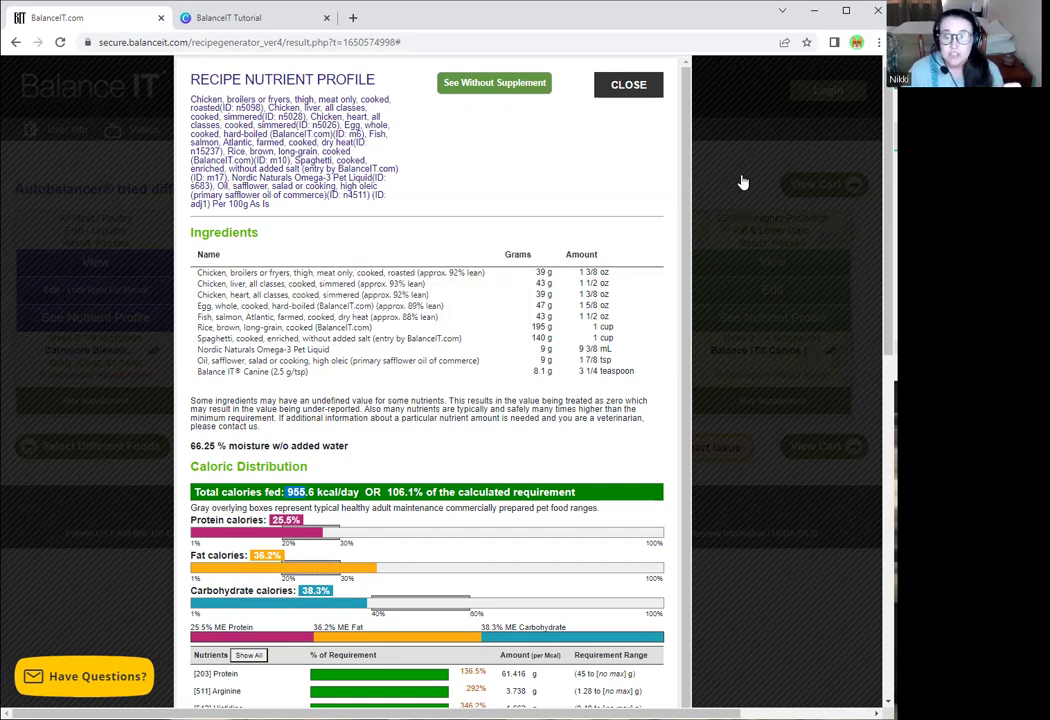
left_click(752, 274)
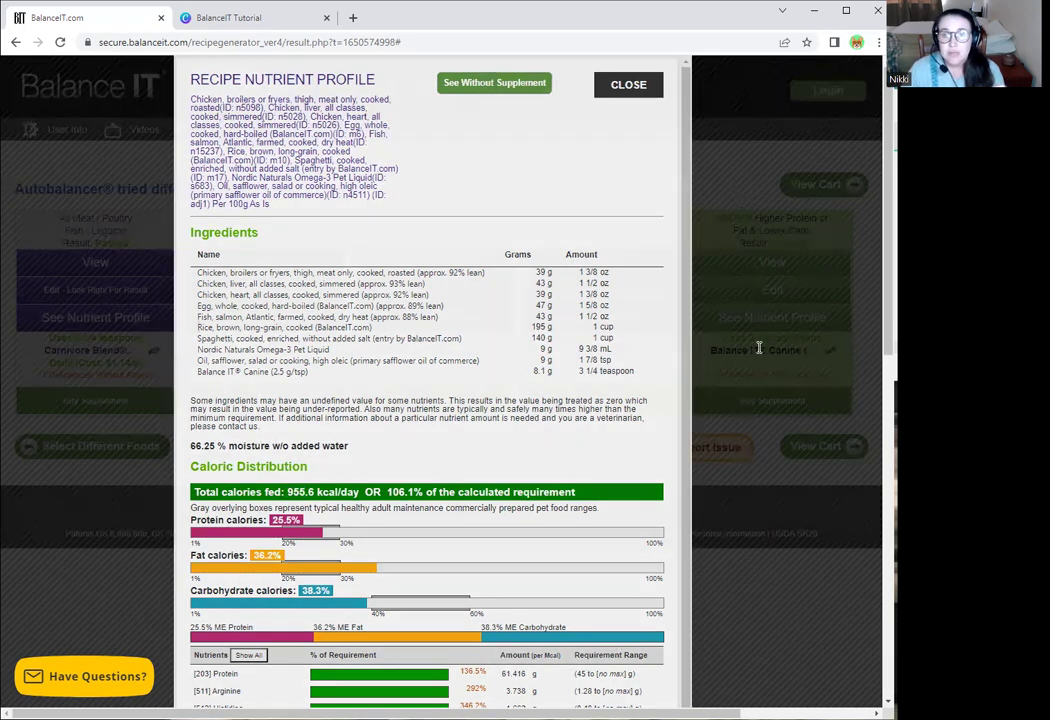
left_click(786, 310)
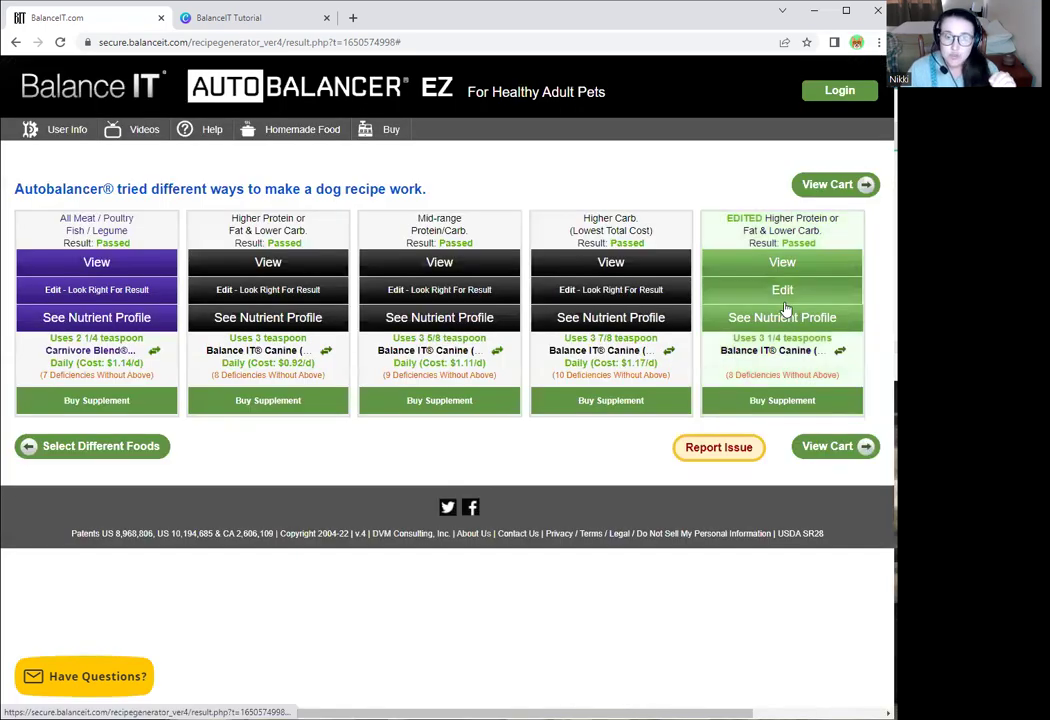
left_click(782, 305)
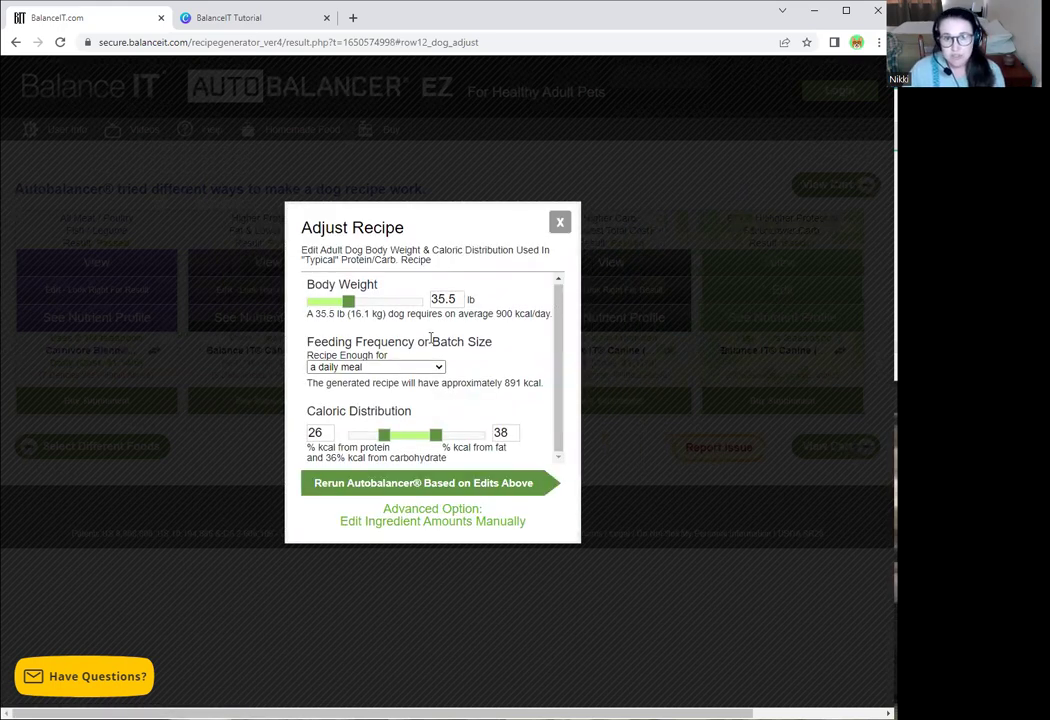
left_click(416, 522)
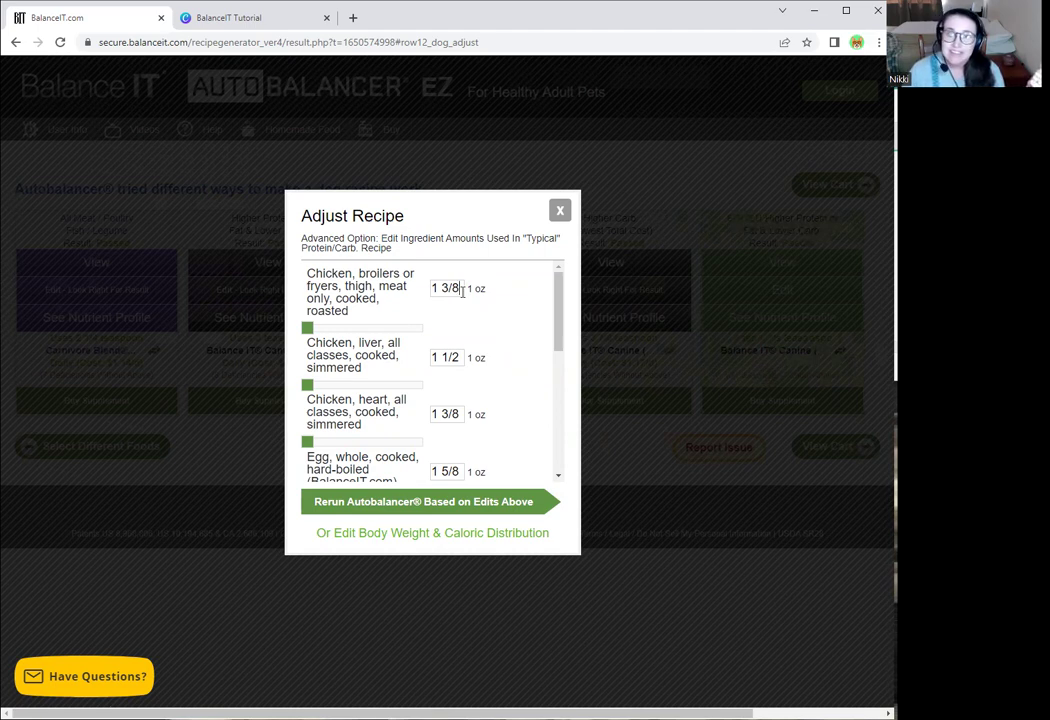
Step: Set the cooked chicken thigh to 2 oz, the chicken liver to 1 oz and the chicken heart to 2 oz
left_click_drag(459, 289, 418, 290)
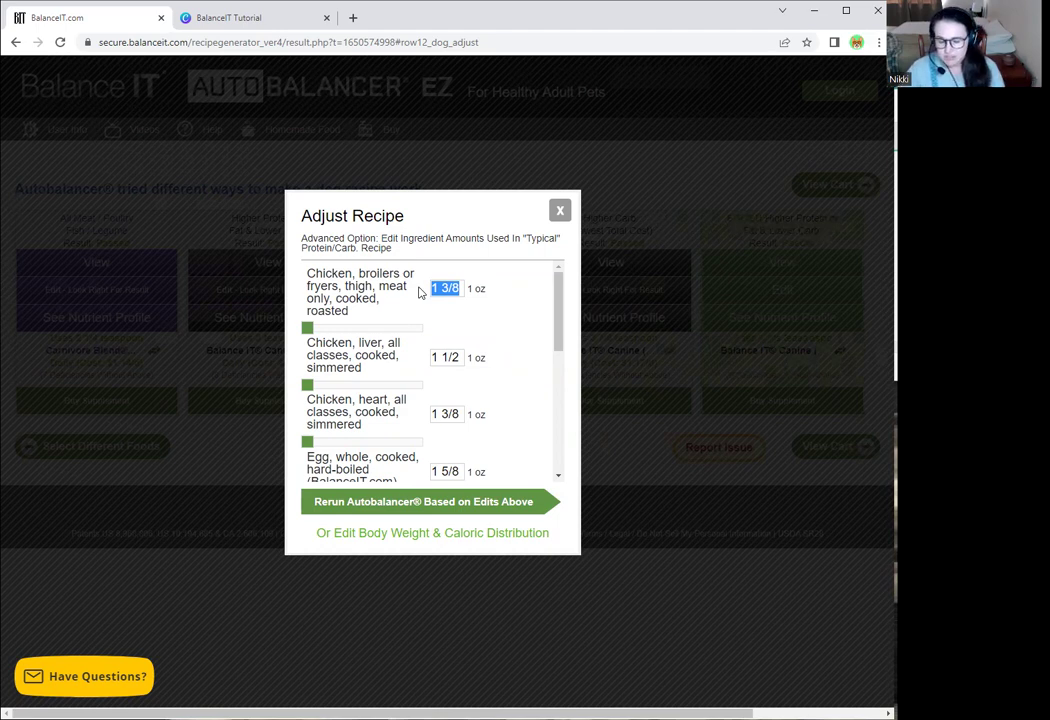
type("2")
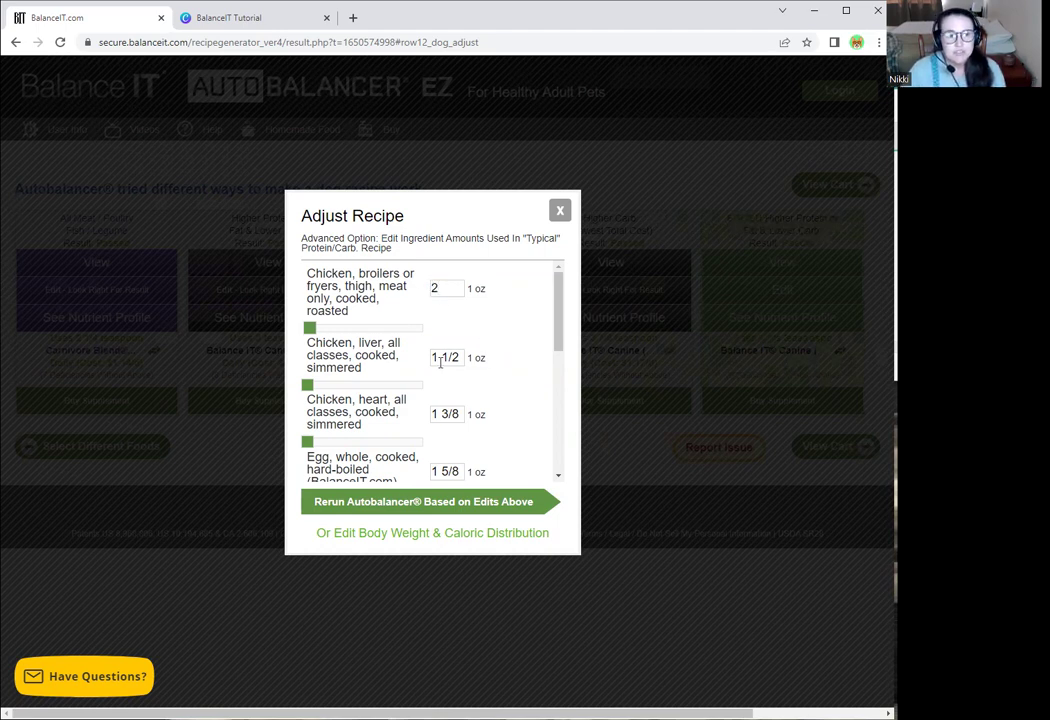
left_click(459, 357)
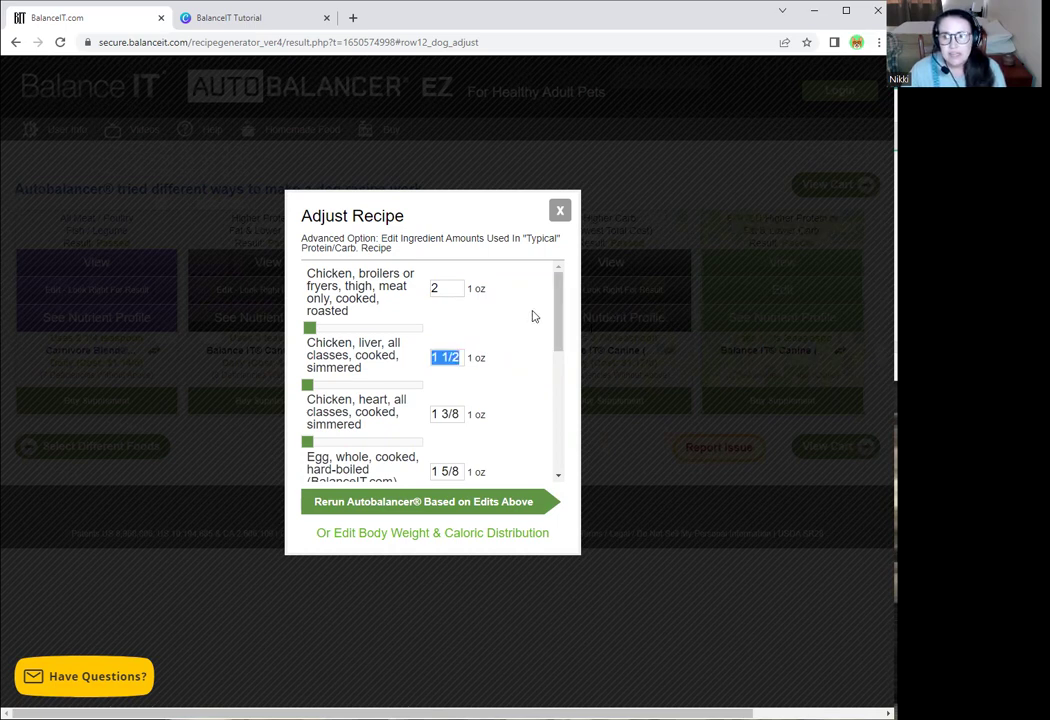
type("1")
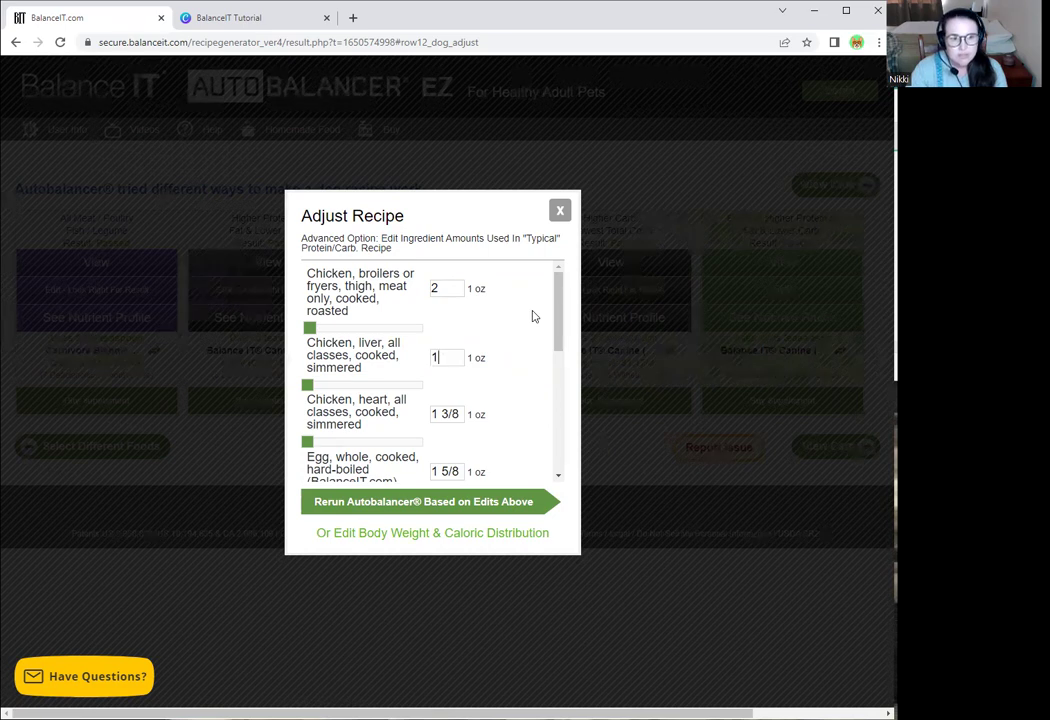
left_click(460, 414)
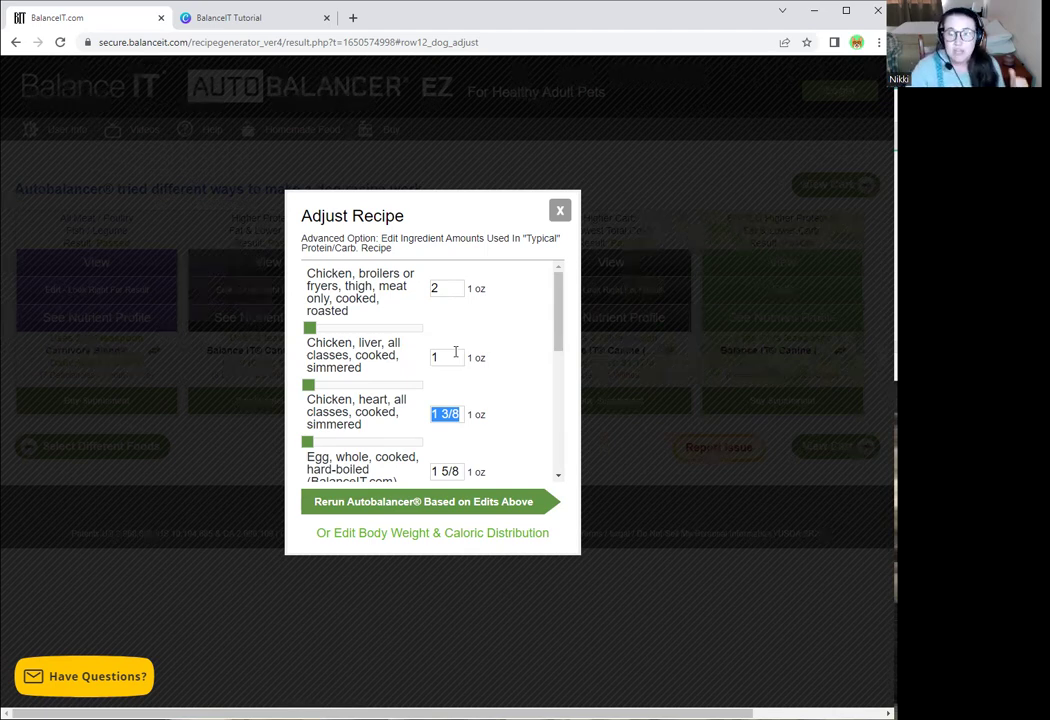
type("2")
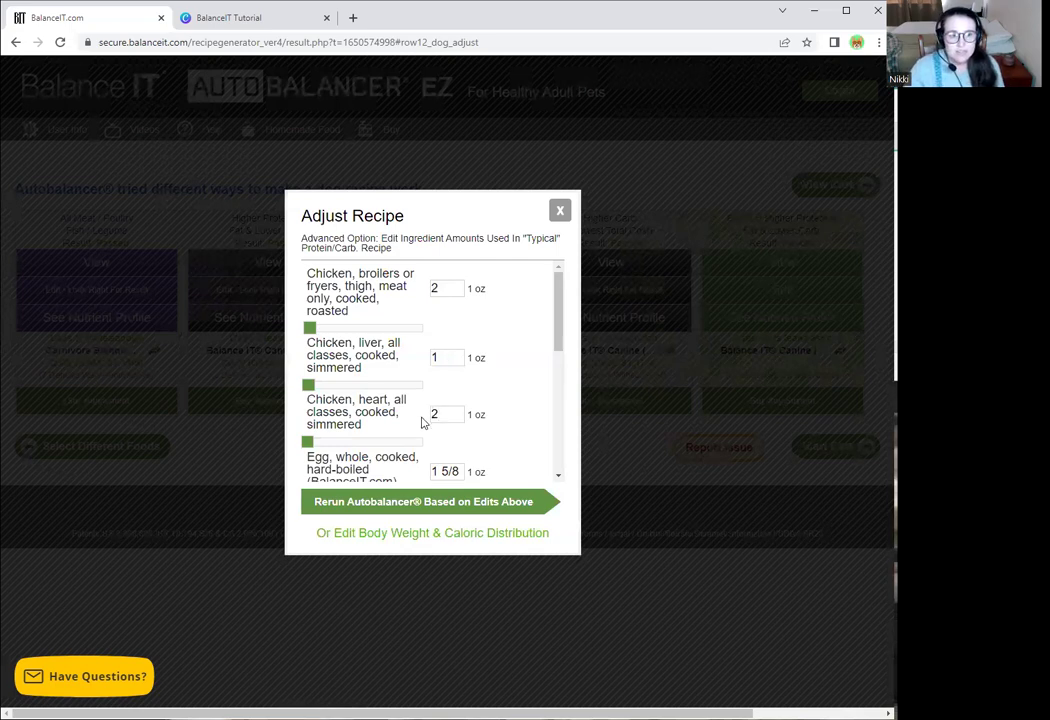
Step: Set the hard-boiled egg to 1.75 oz and the Atlantic salmon to 1/3 of its 3 oz serving
scroll(469, 381, "down", 1)
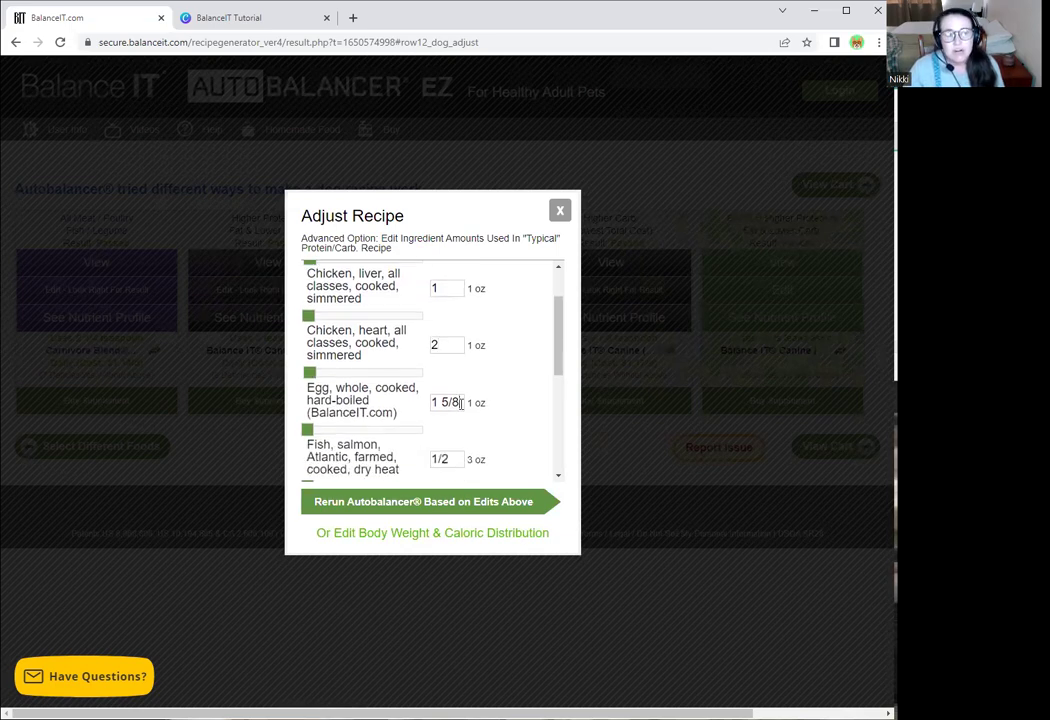
left_click_drag(464, 402, 425, 403)
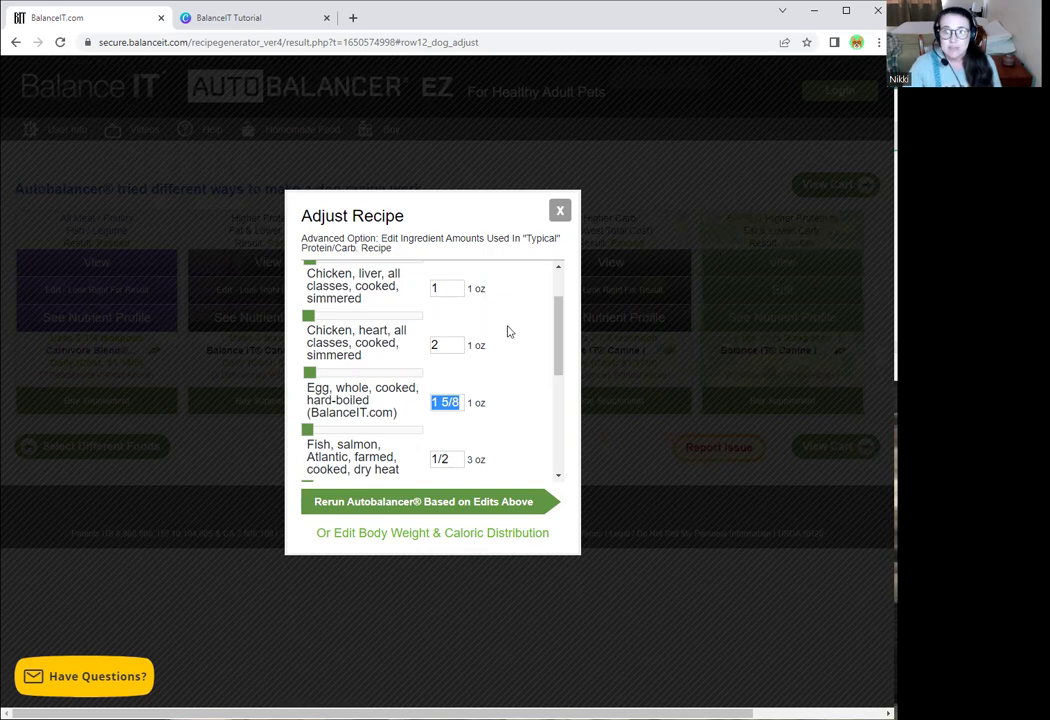
type("1.75")
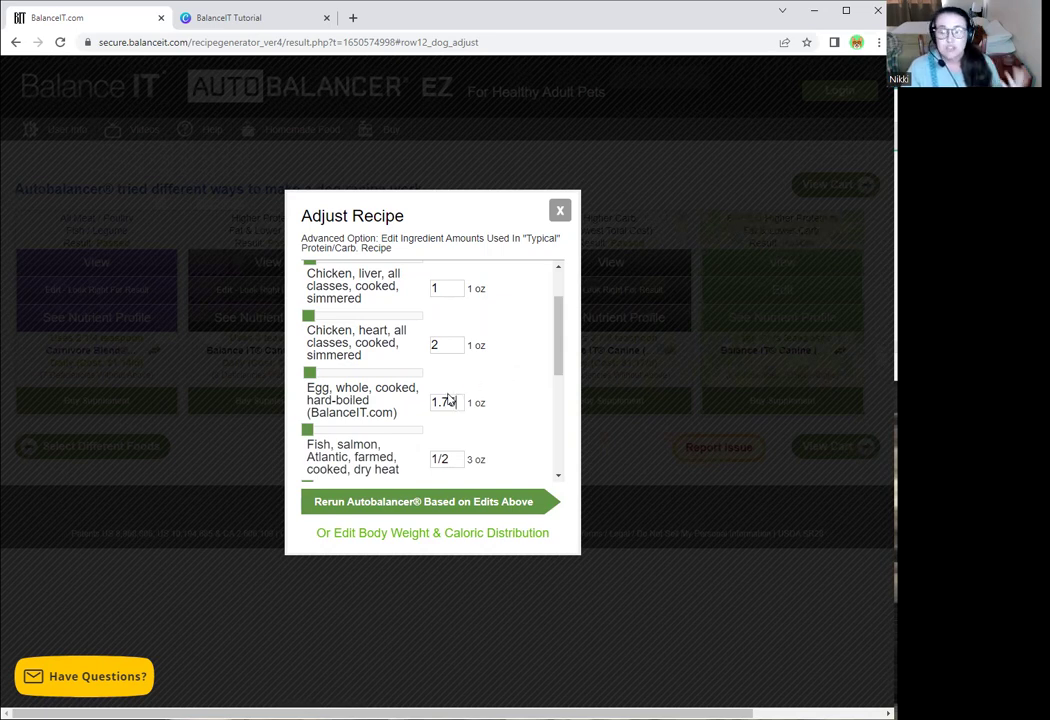
scroll(440, 425, "down", 1)
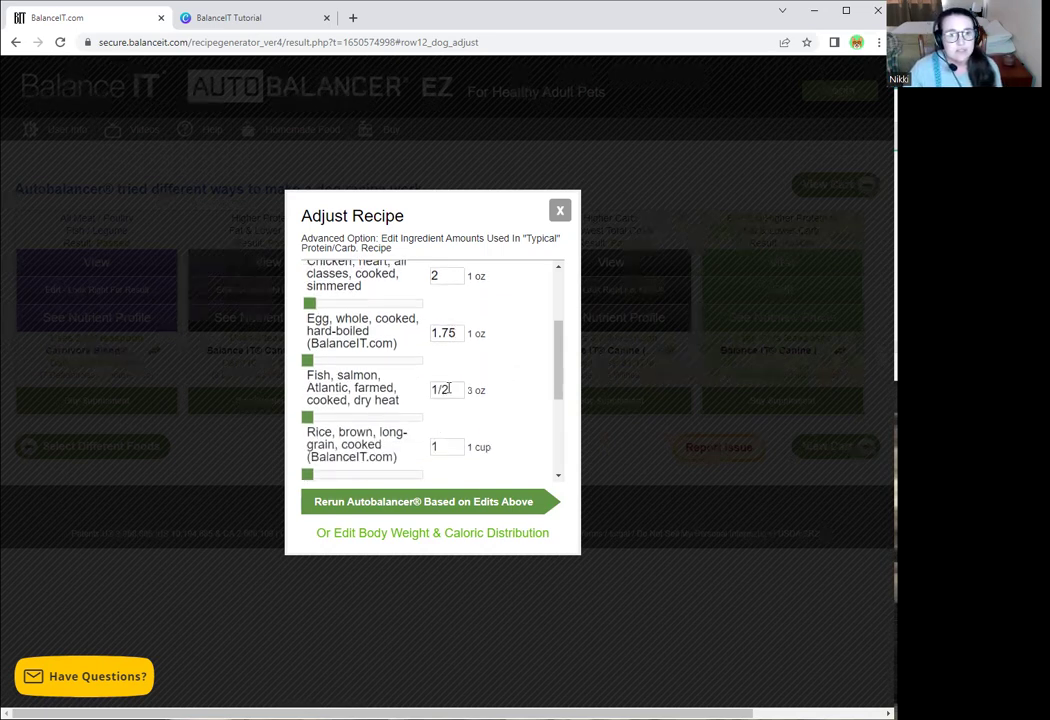
left_click_drag(453, 390, 410, 392)
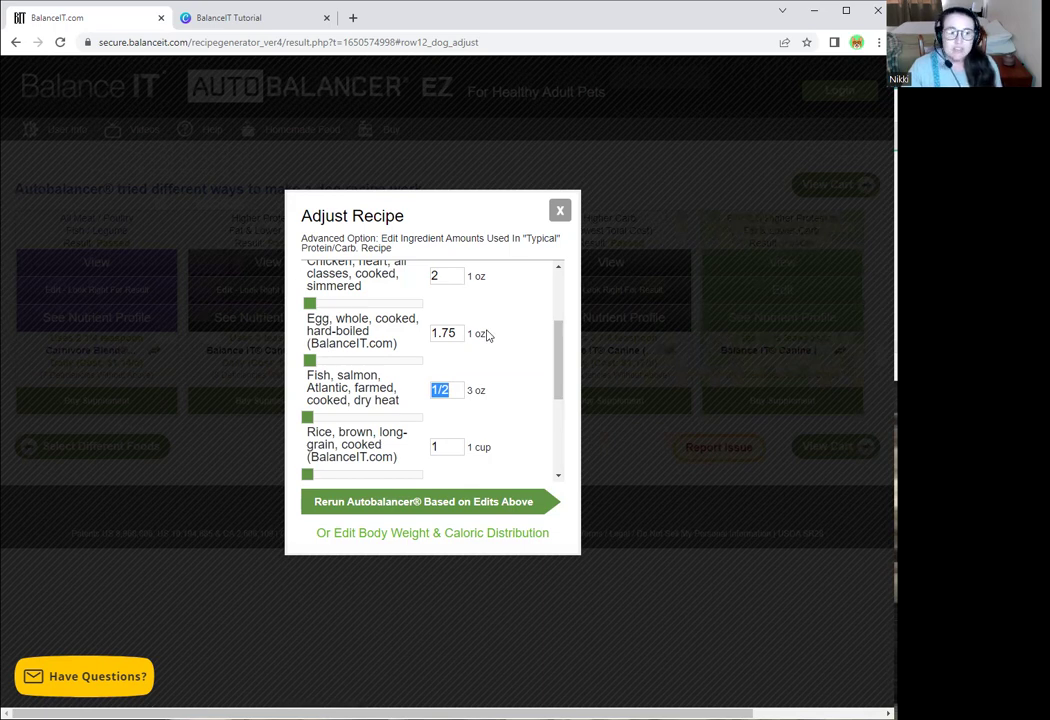
type("1/3")
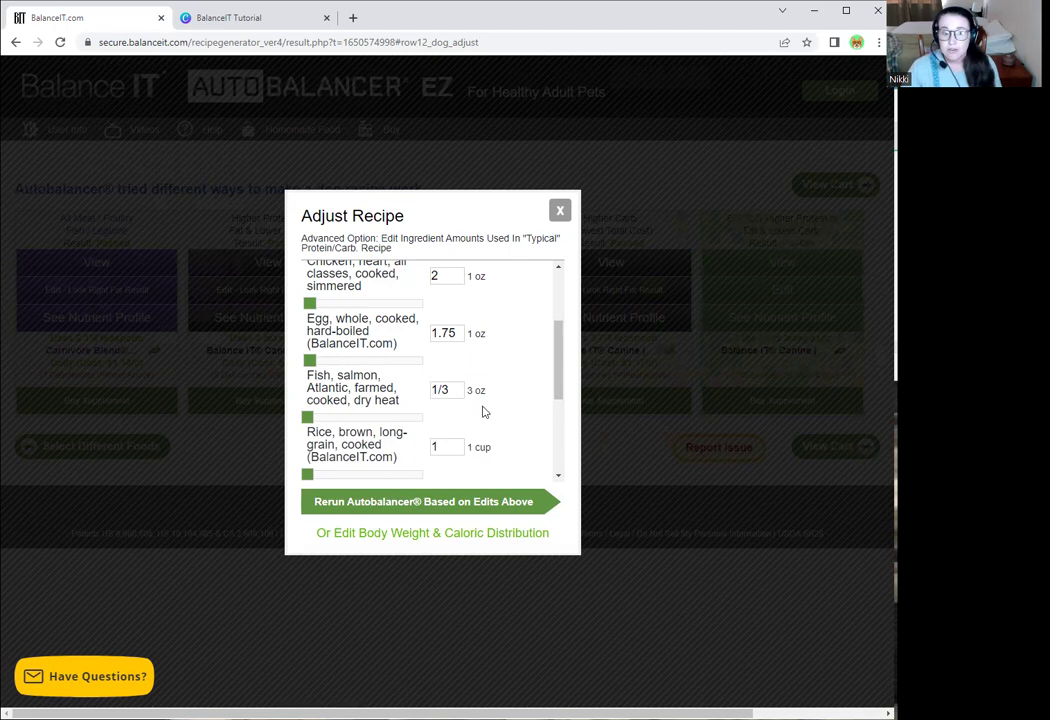
Step: Review the adjusted ingredient amounts and set the cooked spaghetti to 3/4 cup
scroll(483, 411, "down", 1)
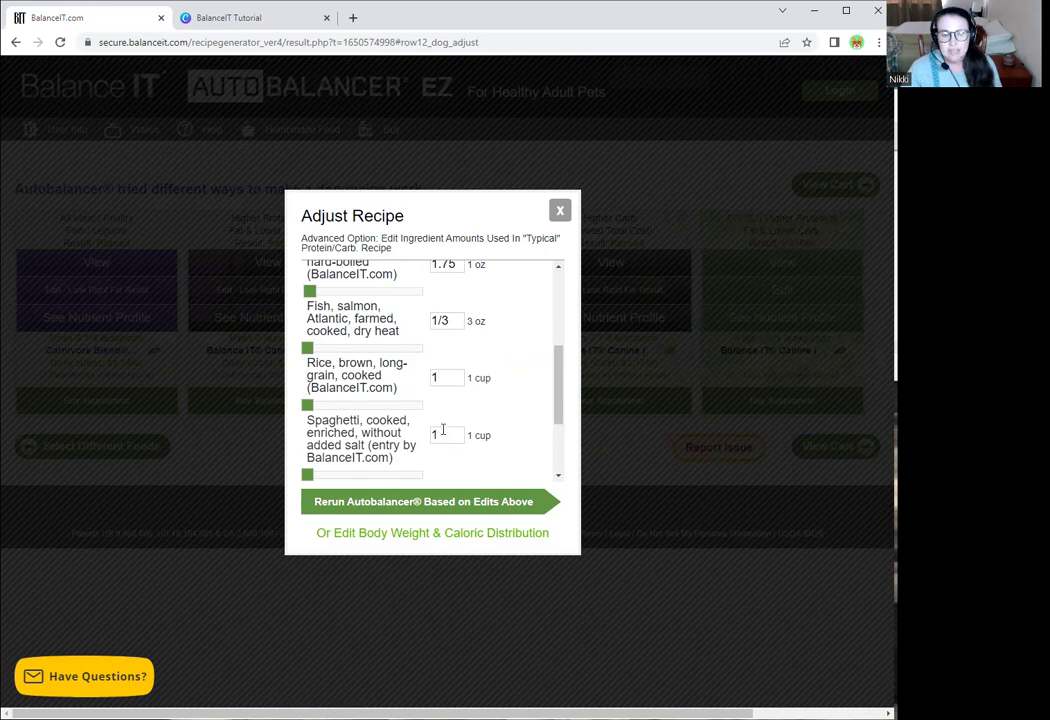
scroll(443, 430, "up", 5)
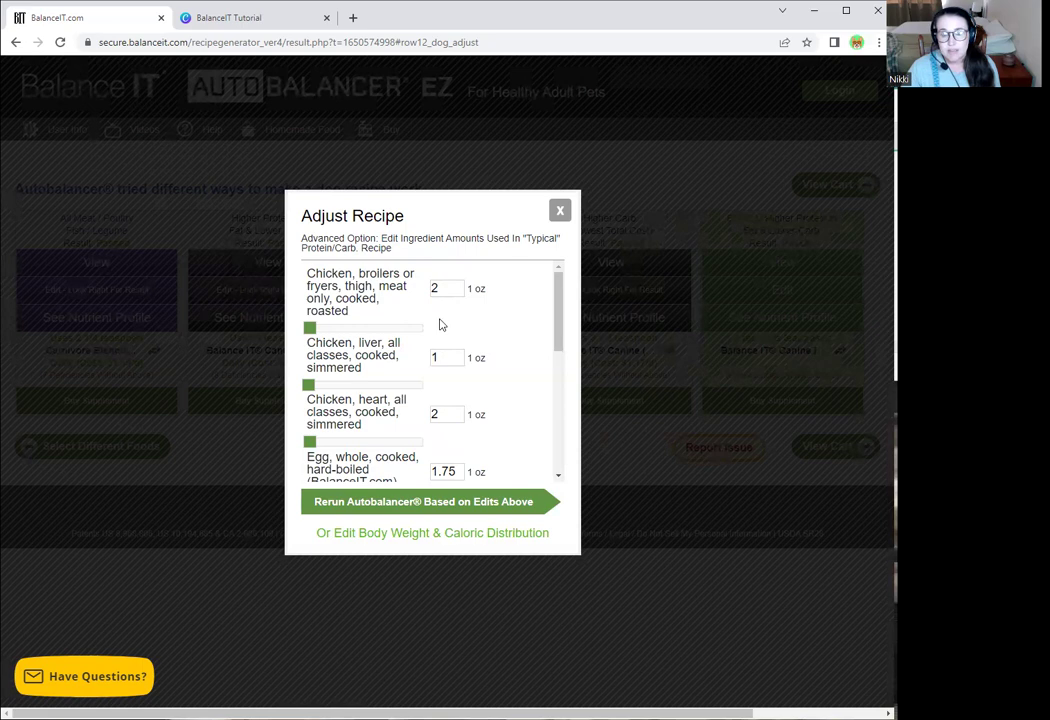
scroll(440, 324, "down", 5)
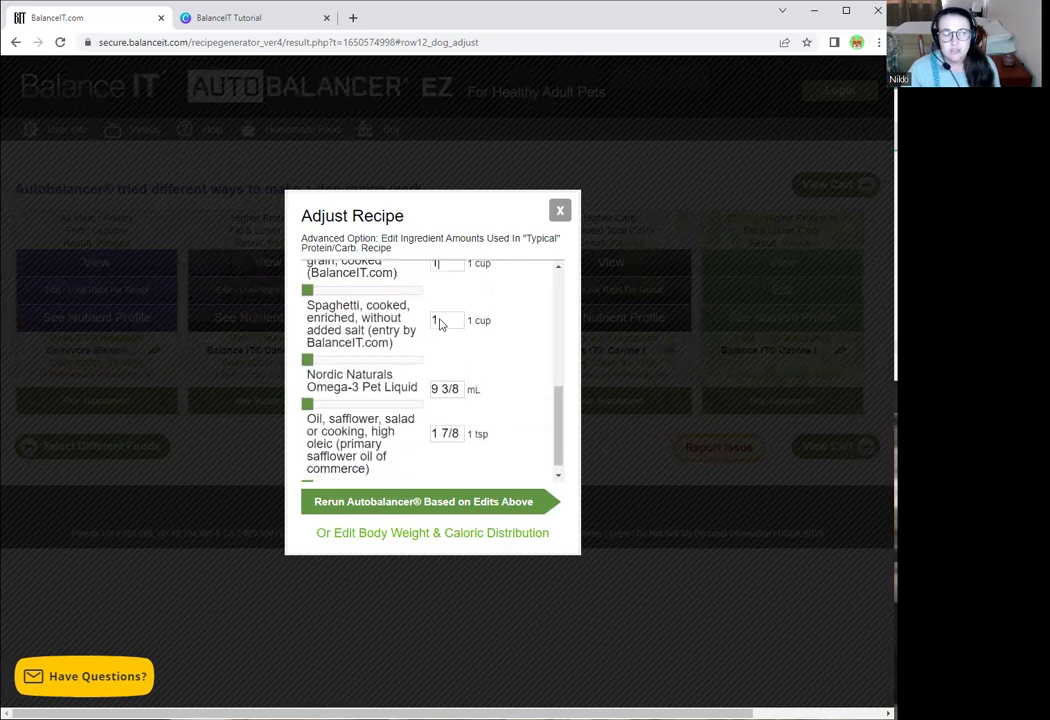
scroll(440, 324, "up", 3)
scroll(438, 330, "down", 4)
scroll(436, 293, "up", 7)
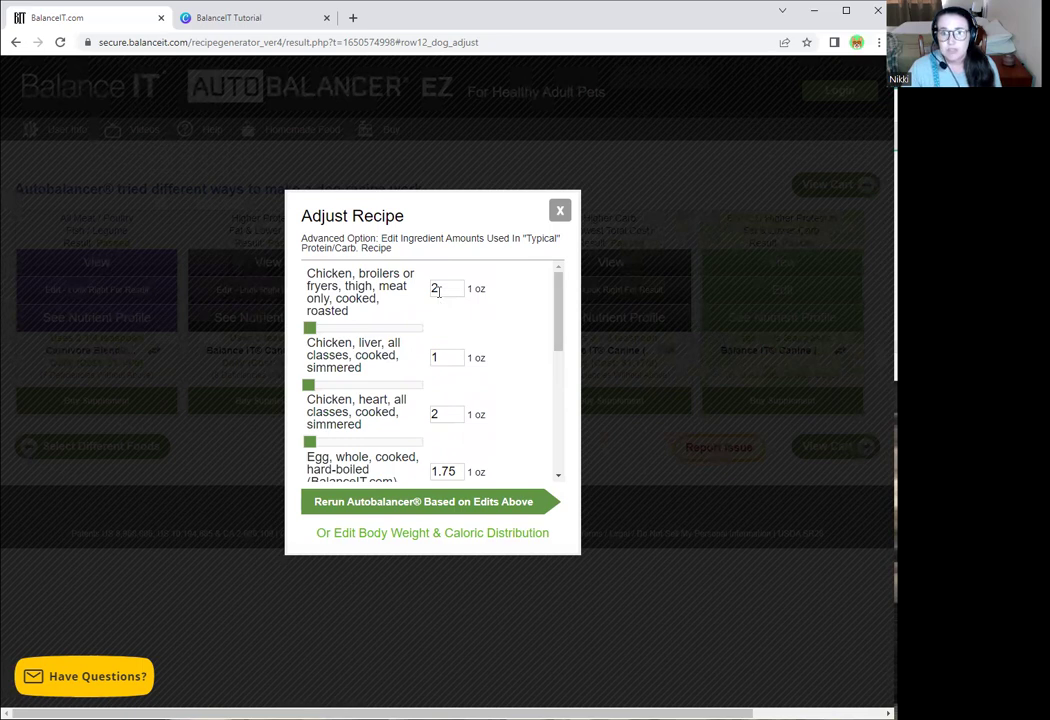
scroll(438, 293, "down", 5)
scroll(438, 295, "up", 6)
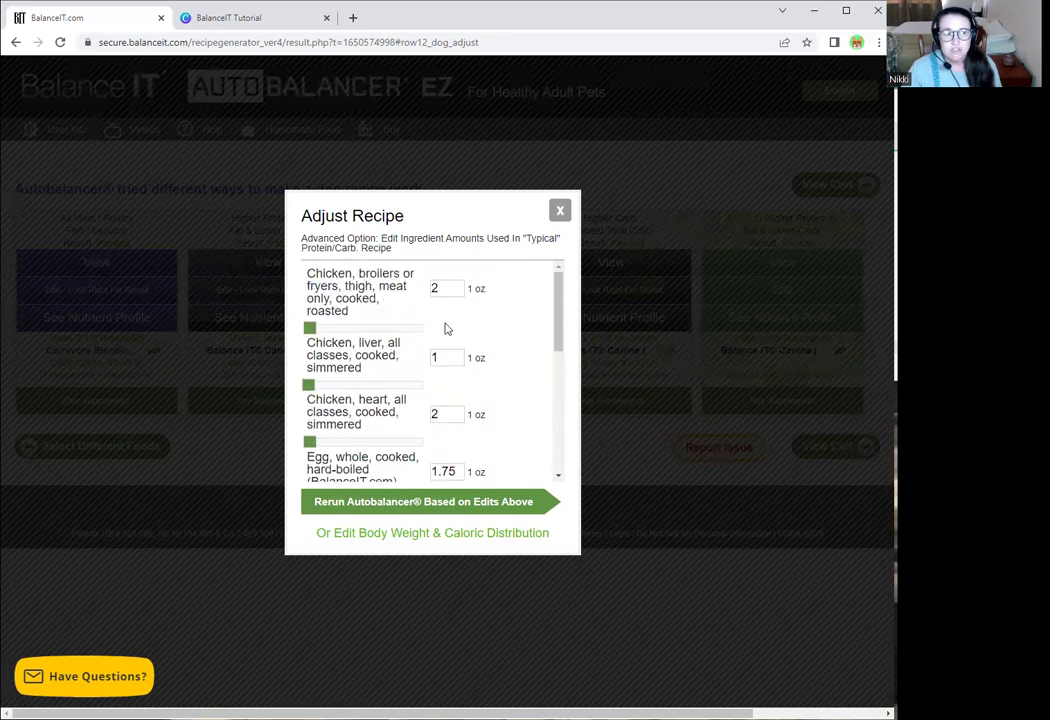
scroll(446, 329, "down", 5)
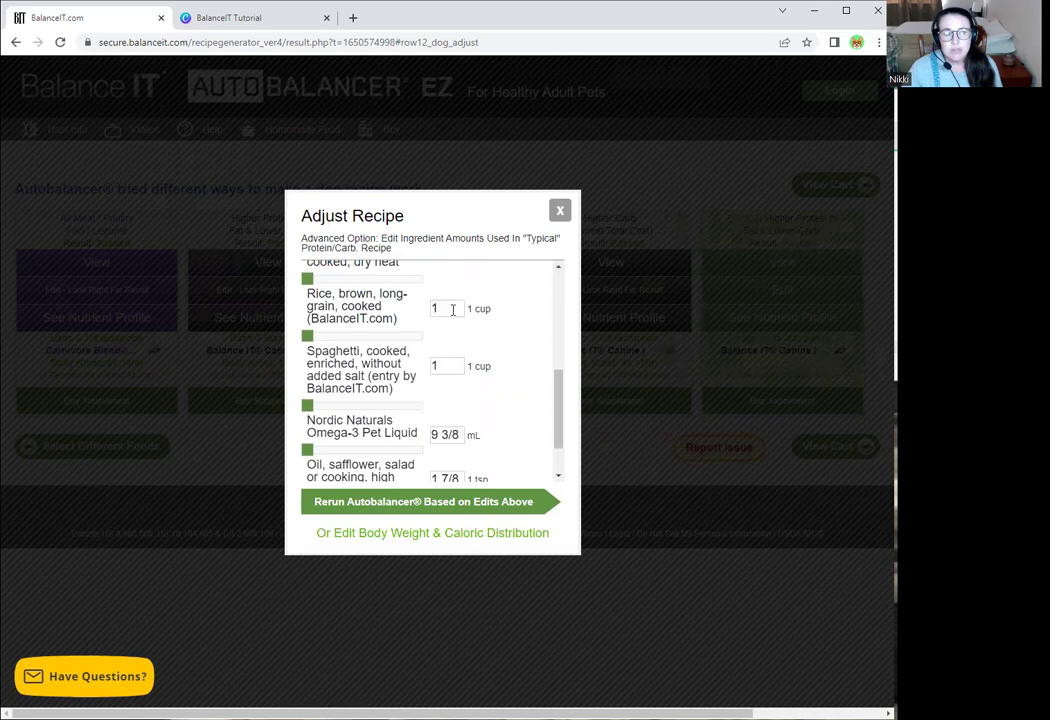
left_click(448, 367)
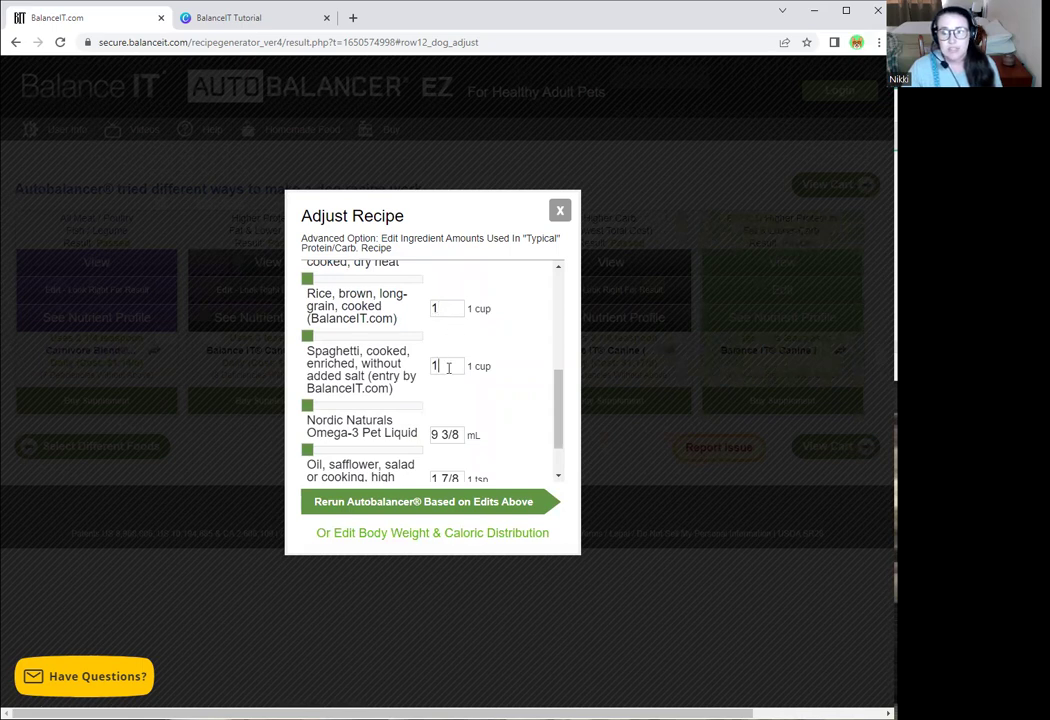
double_click(446, 367)
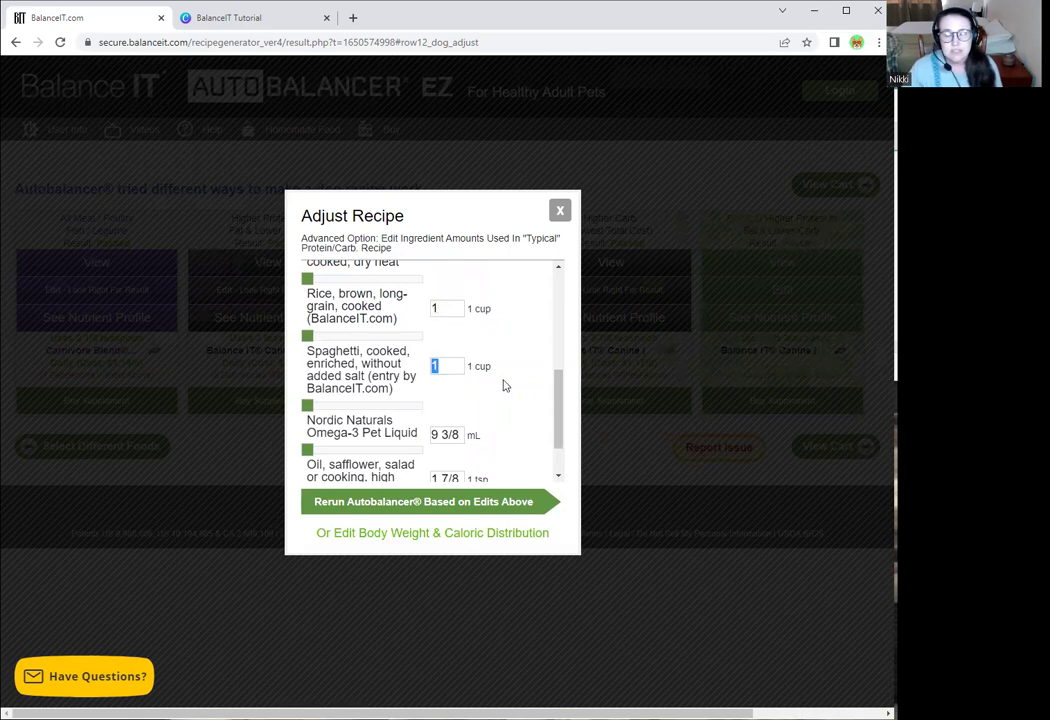
type("3/4")
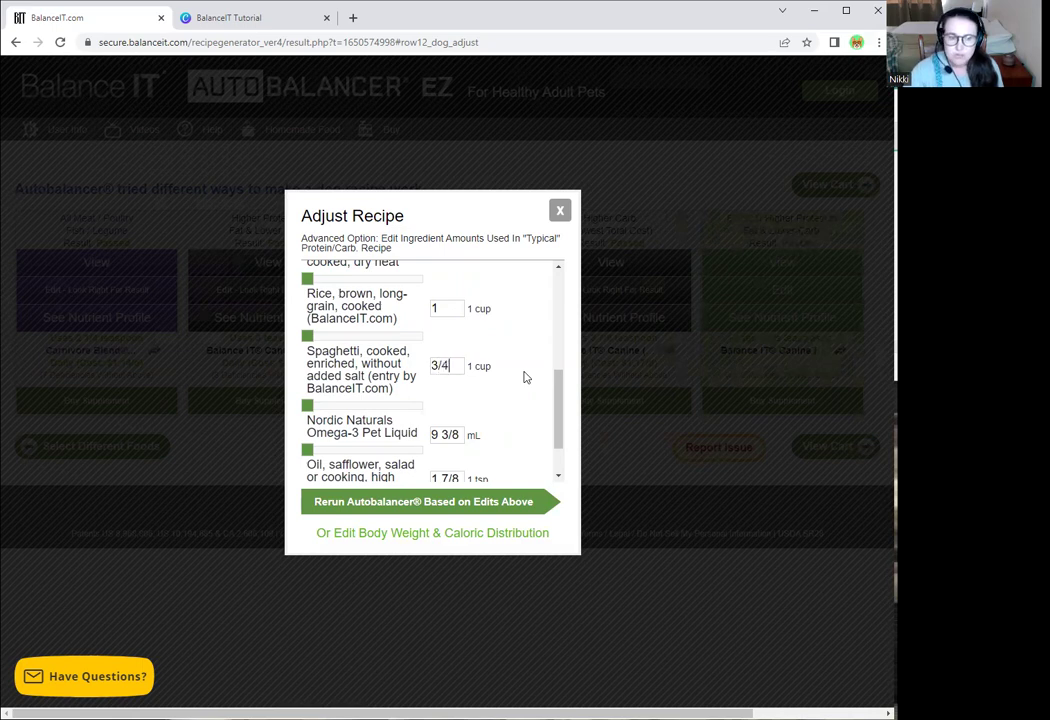
Step: Set Nordic Naturals Omega-3 Pet Liquid to 7.5 mL and safflower oil to 1.5 tsp, applying the edits by rerunning Autobalancer
scroll(470, 405, "down", 2)
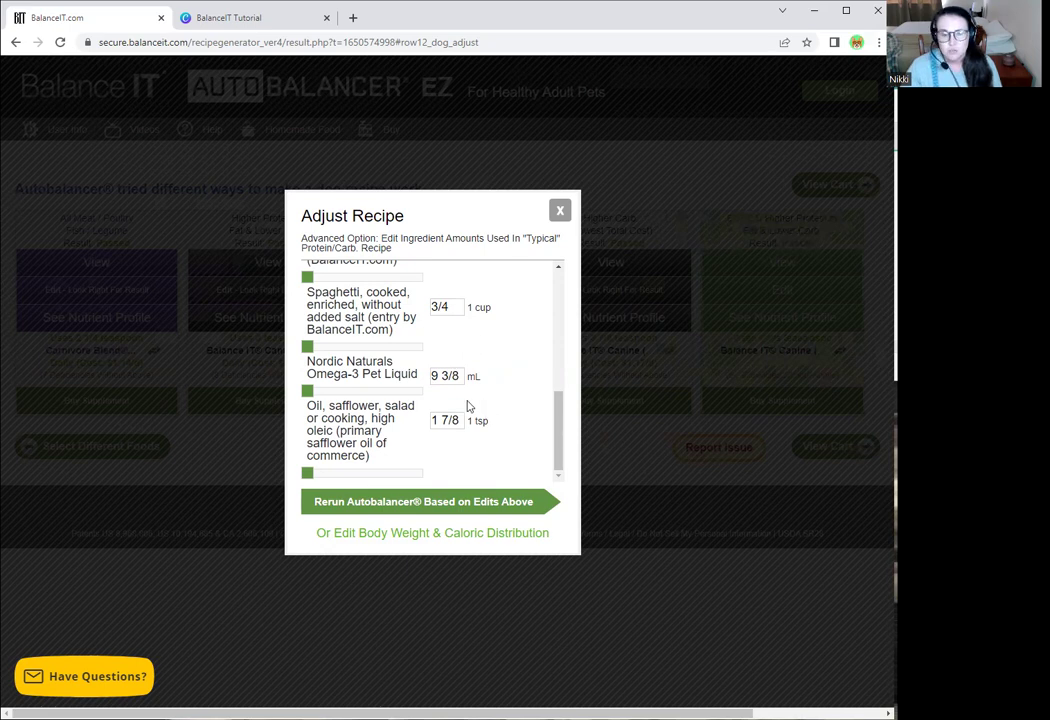
left_click_drag(460, 375, 415, 374)
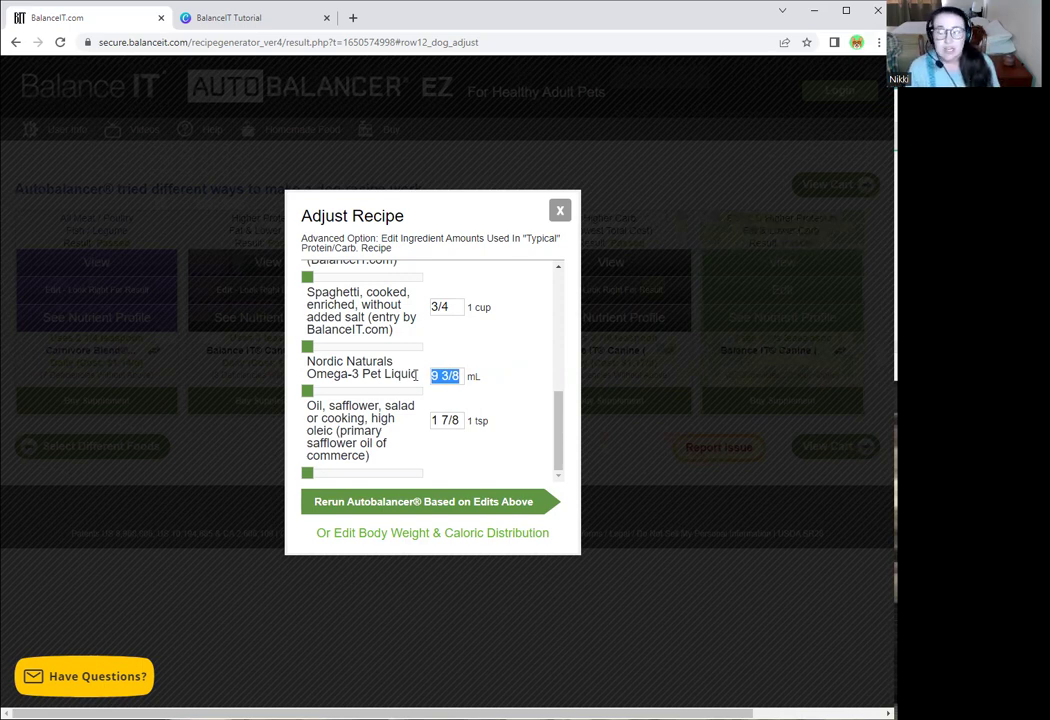
type("7.5")
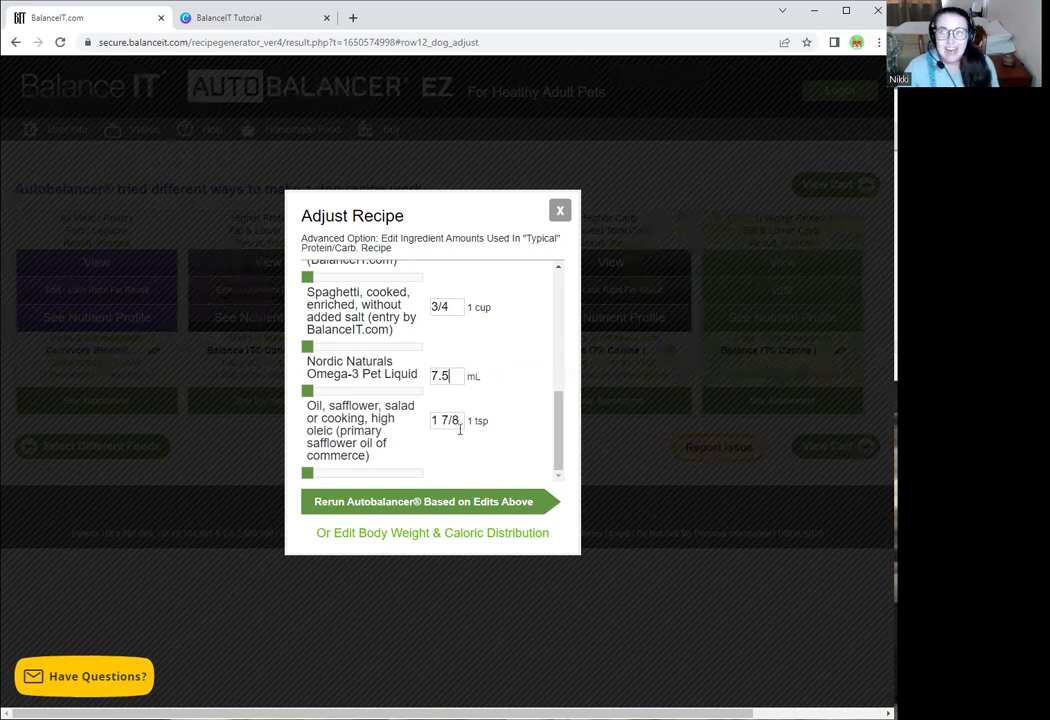
left_click(462, 420)
left_click_drag(462, 420, 432, 420)
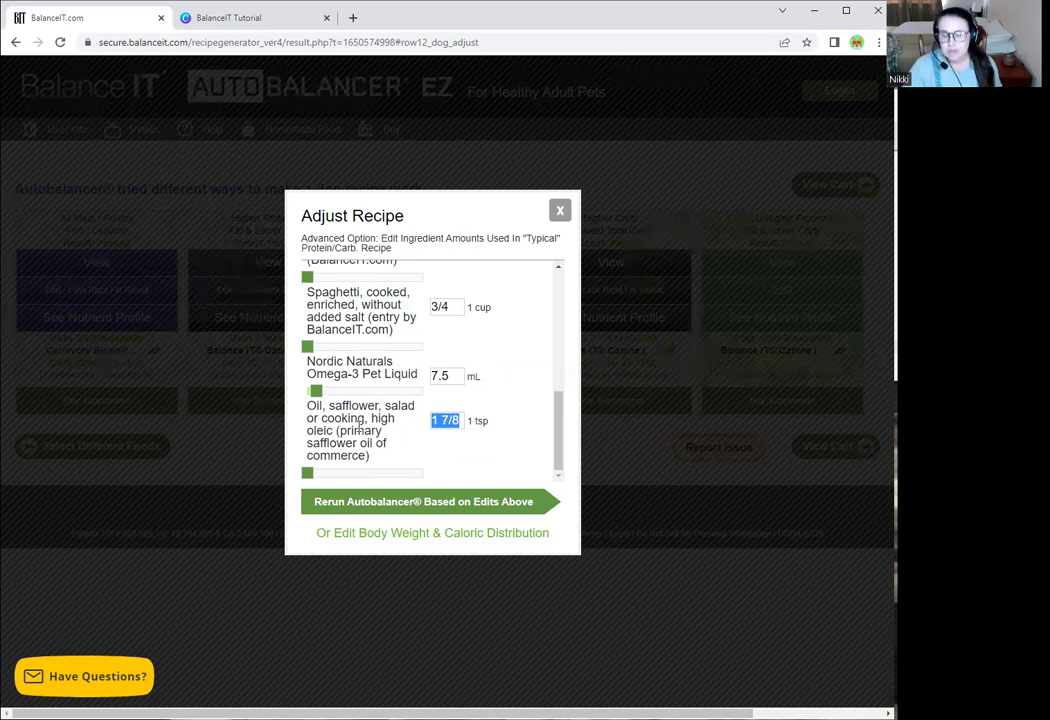
type("1.5")
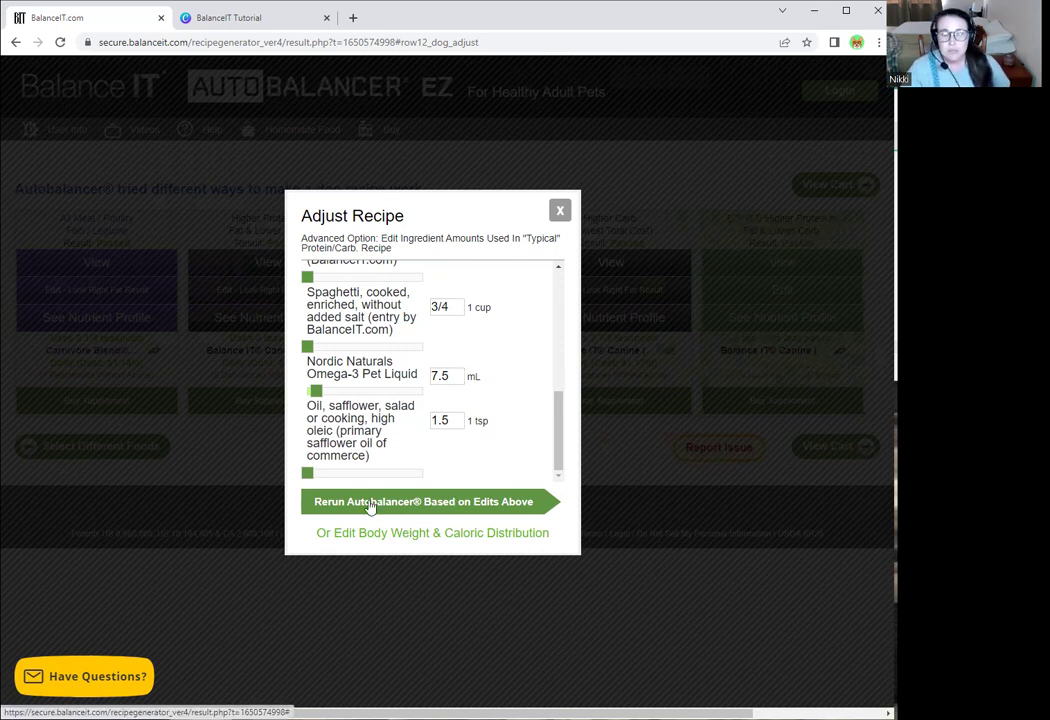
left_click(430, 502)
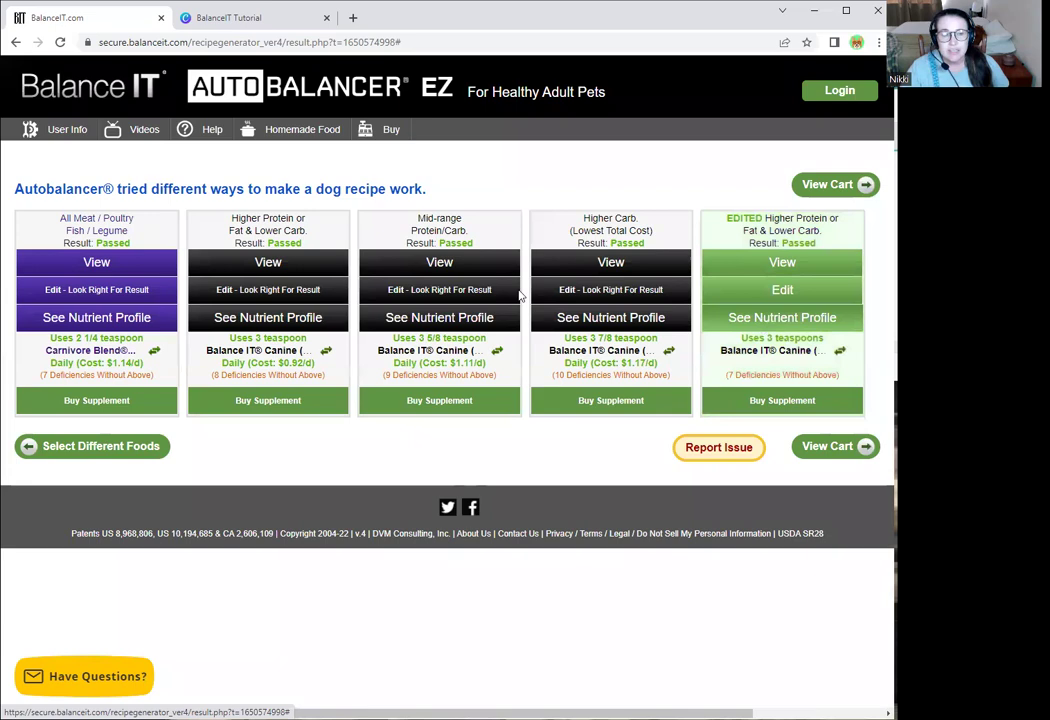
Step: Compare the edited recipe's nutrient profile with the target composition and calories on the BalanceIT Tutorial slide
left_click(472, 264)
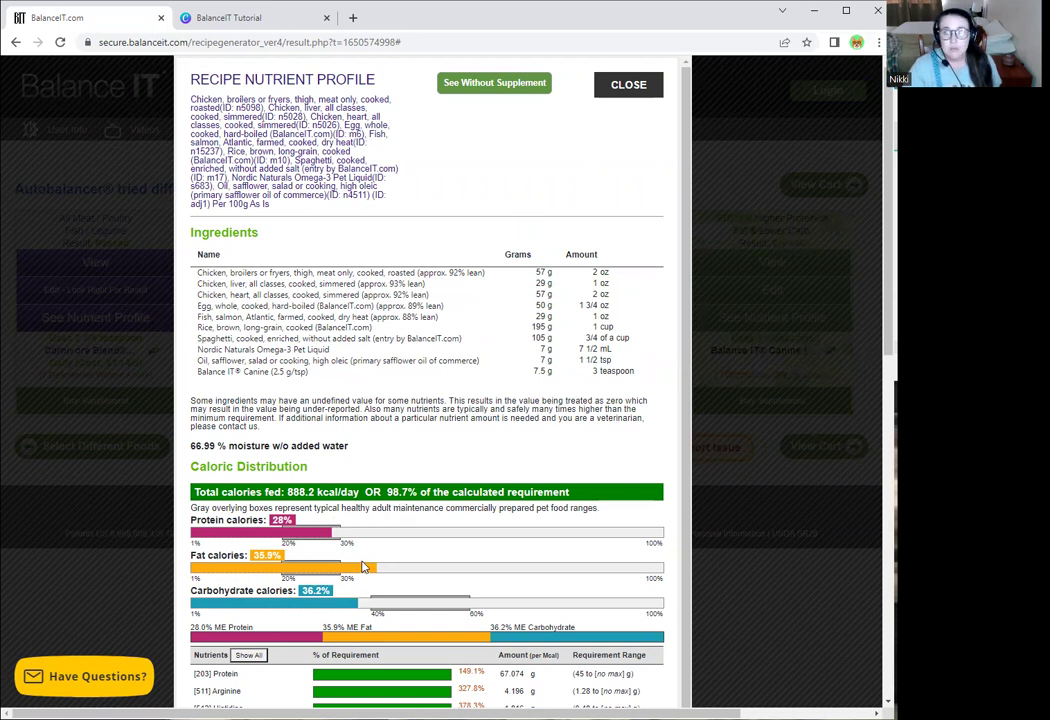
left_click(217, 12)
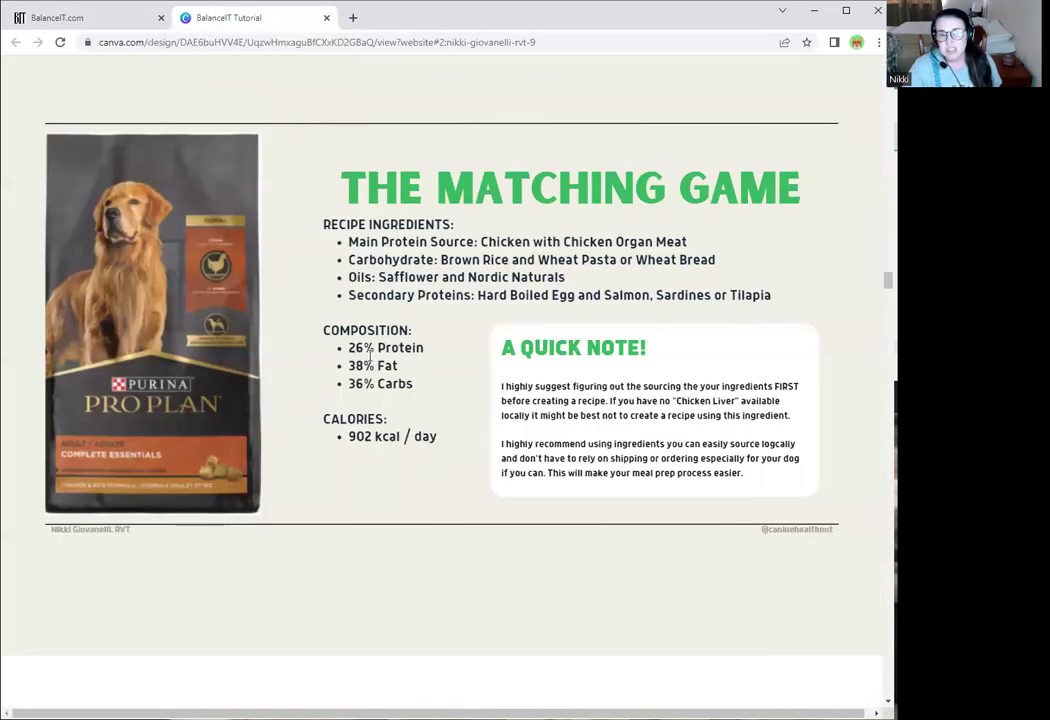
left_click(90, 19)
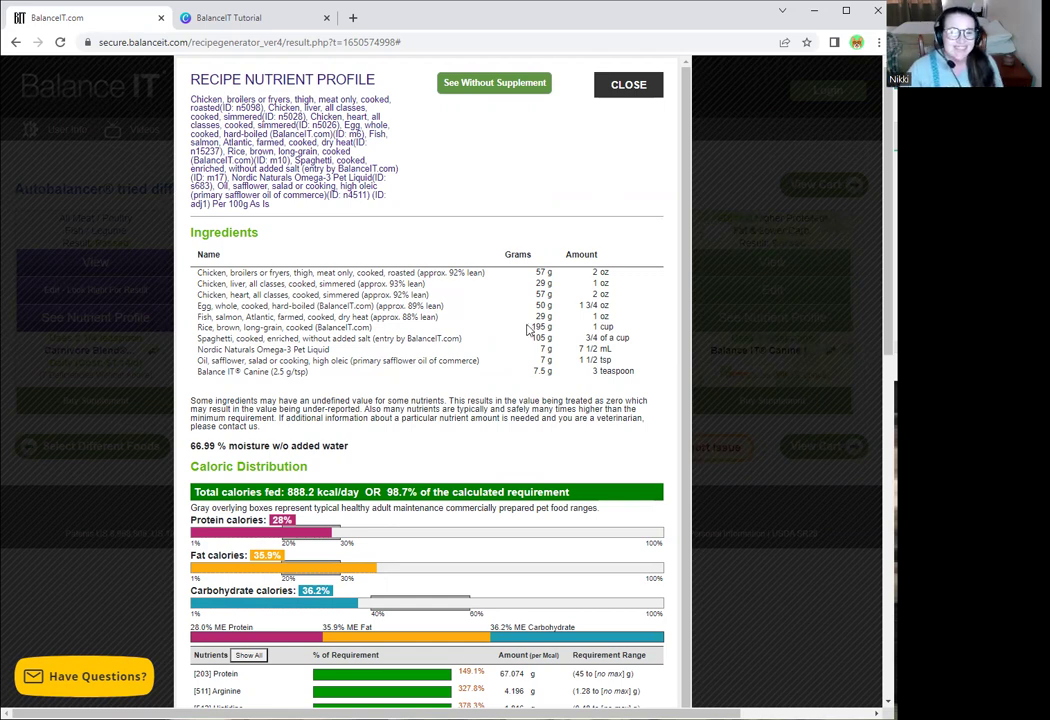
Step: Examine the ingredient amounts, the Balance IT Canine supplement dose and the caloric distribution in the recipe nutrient profile
scroll(477, 295, "down", 1)
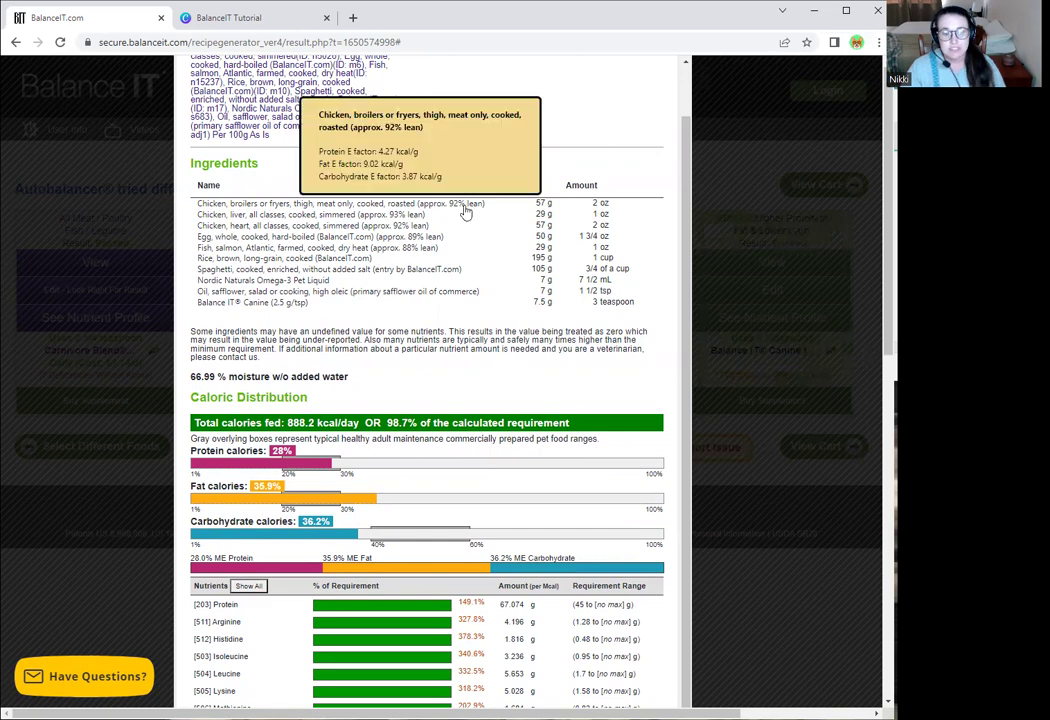
scroll(464, 213, "down", 3)
scroll(510, 190, "up", 2)
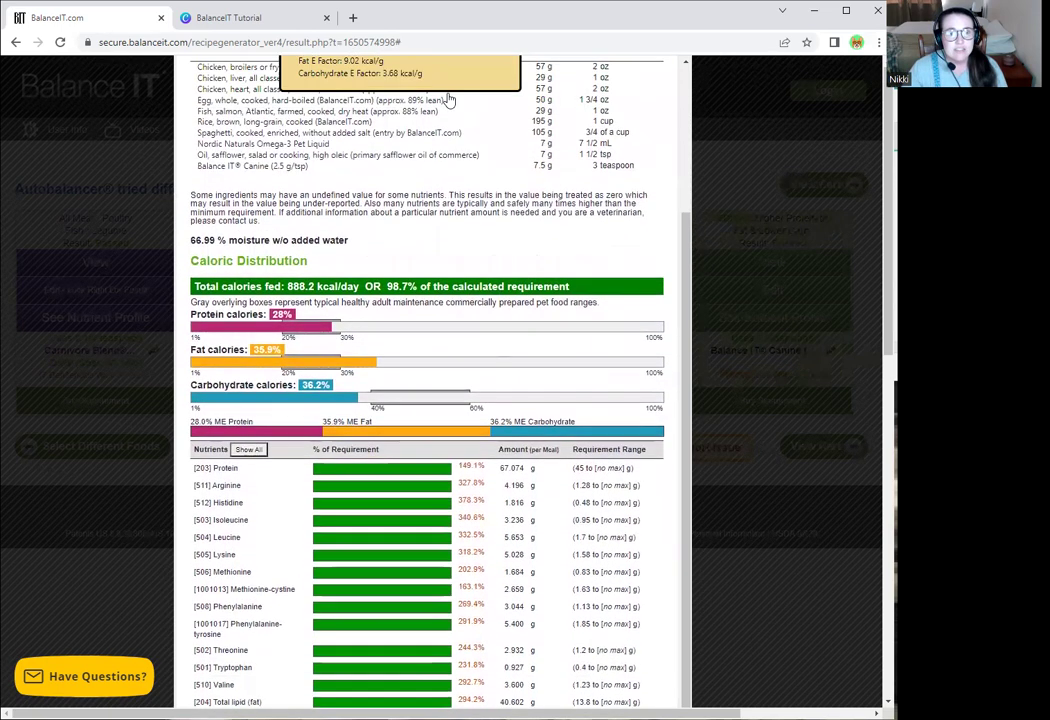
left_click_drag(636, 233, 194, 237)
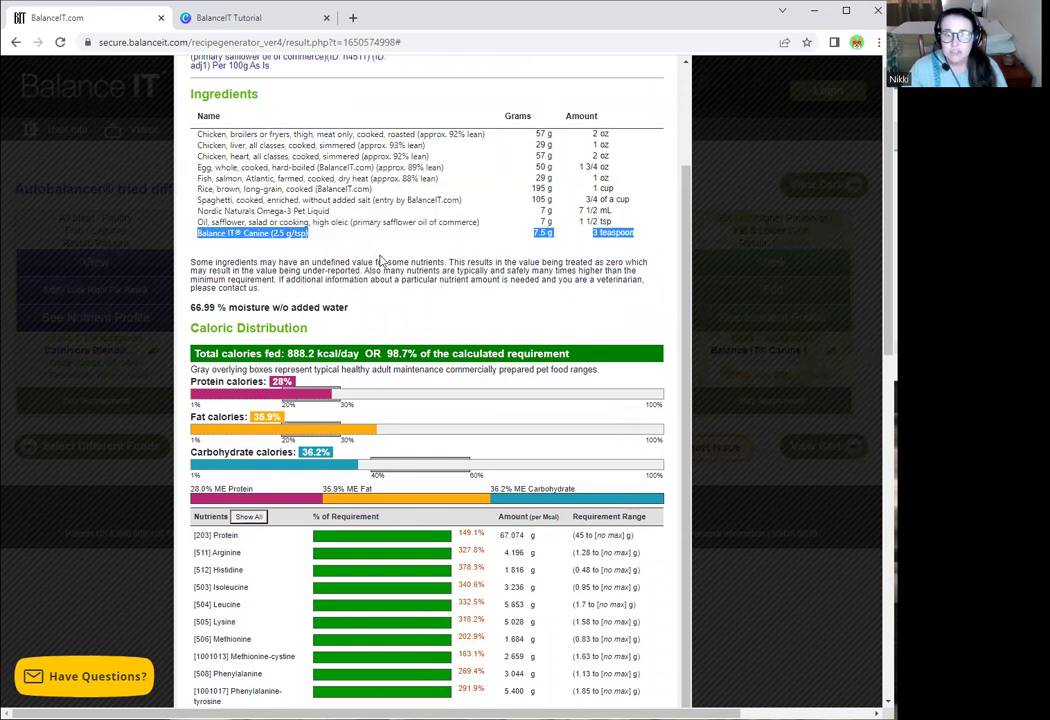
left_click(418, 257)
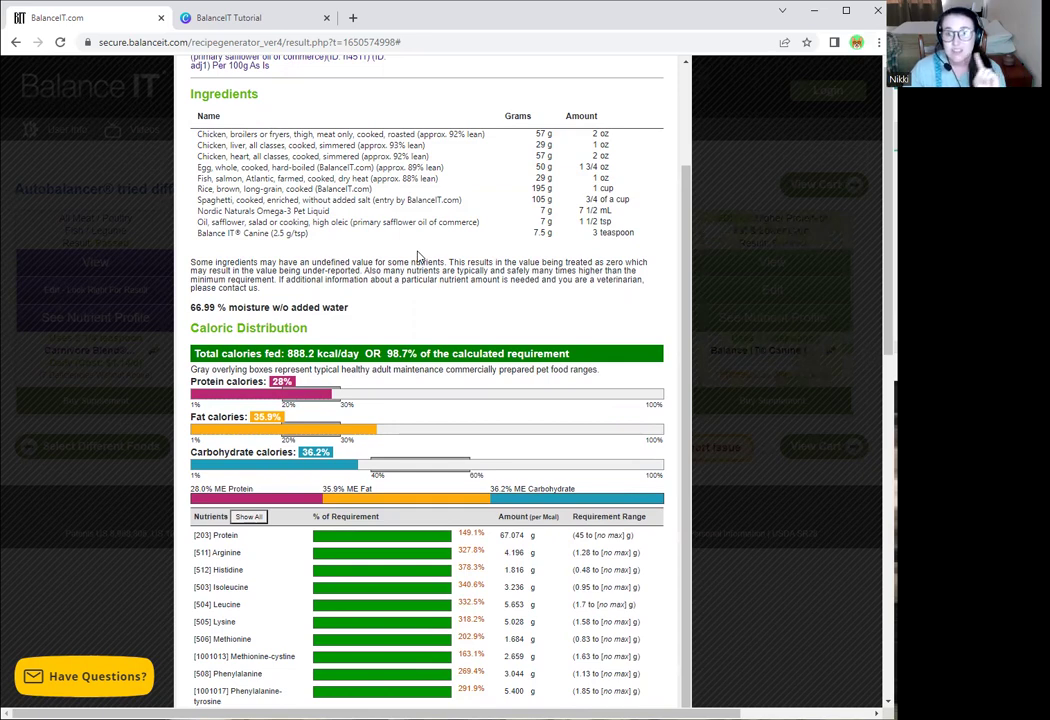
scroll(398, 323, "up", 2)
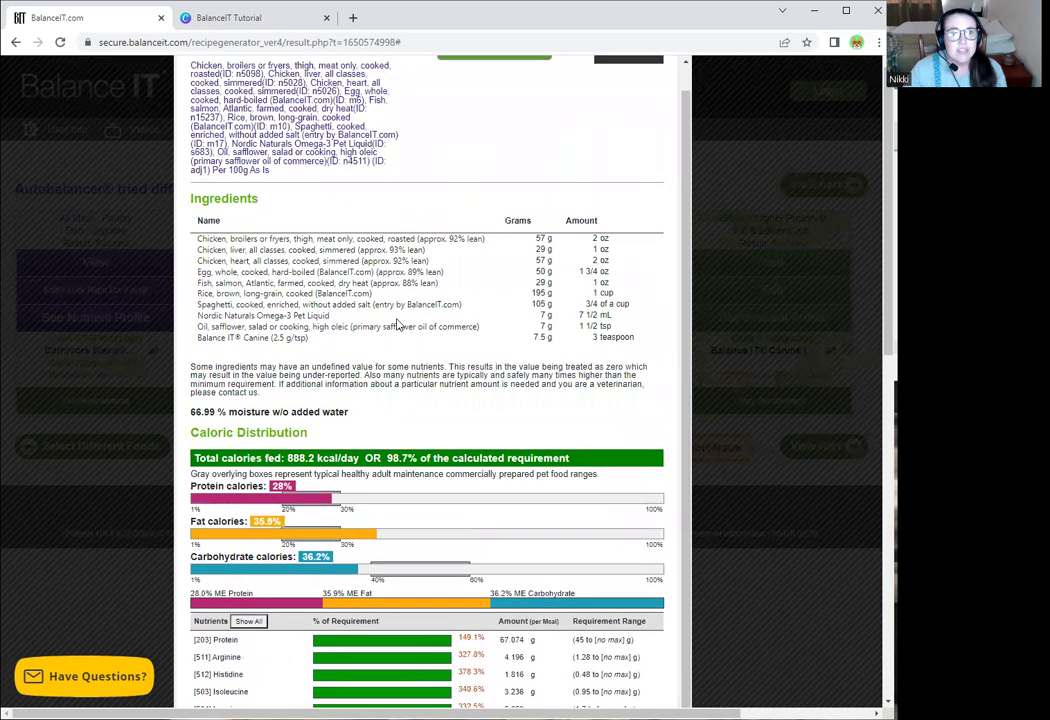
scroll(430, 112, "up", 1)
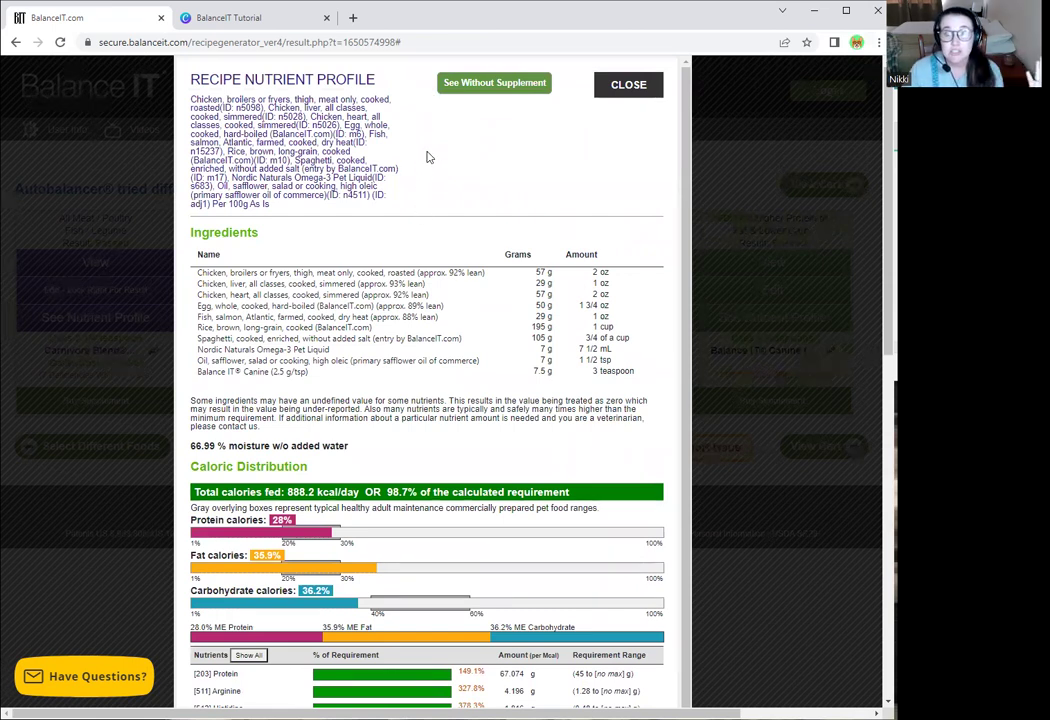
Step: Display the recipe's nutrient profile without the supplement and check each nutrient's percentage of requirement
left_click(459, 90)
scroll(449, 380, "down", 3)
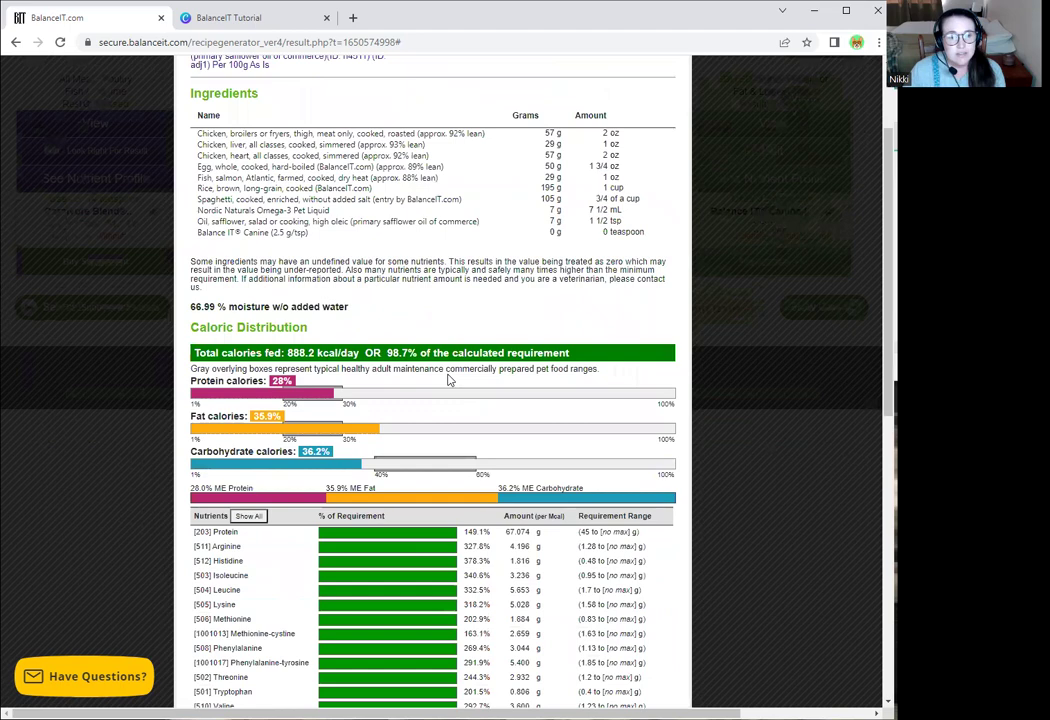
scroll(449, 380, "down", 4)
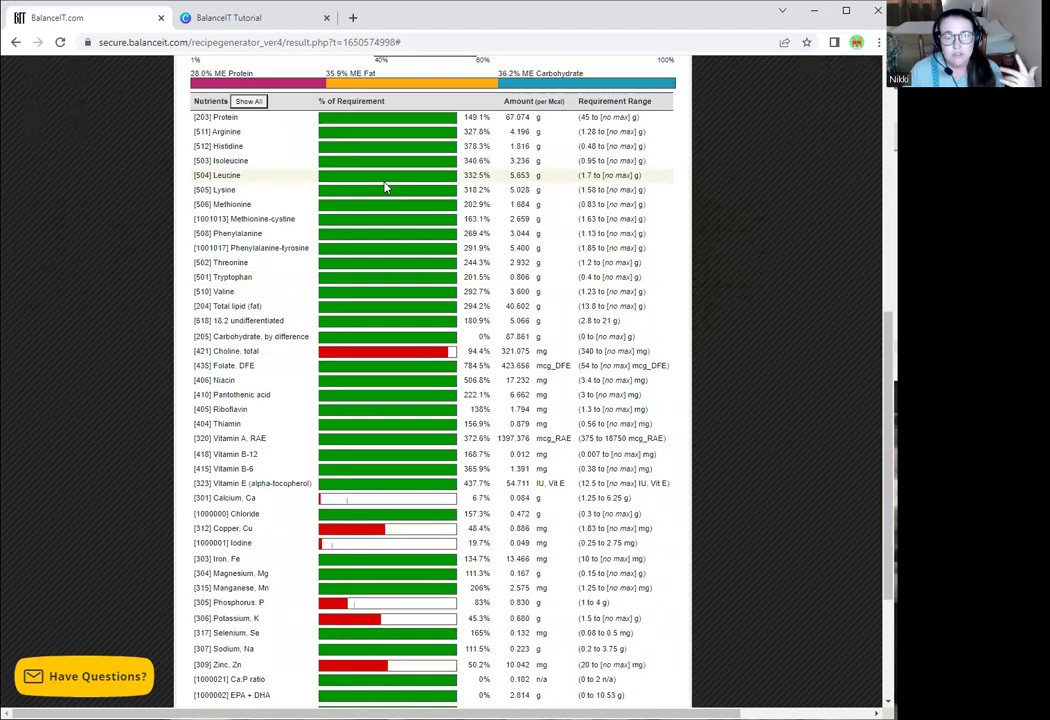